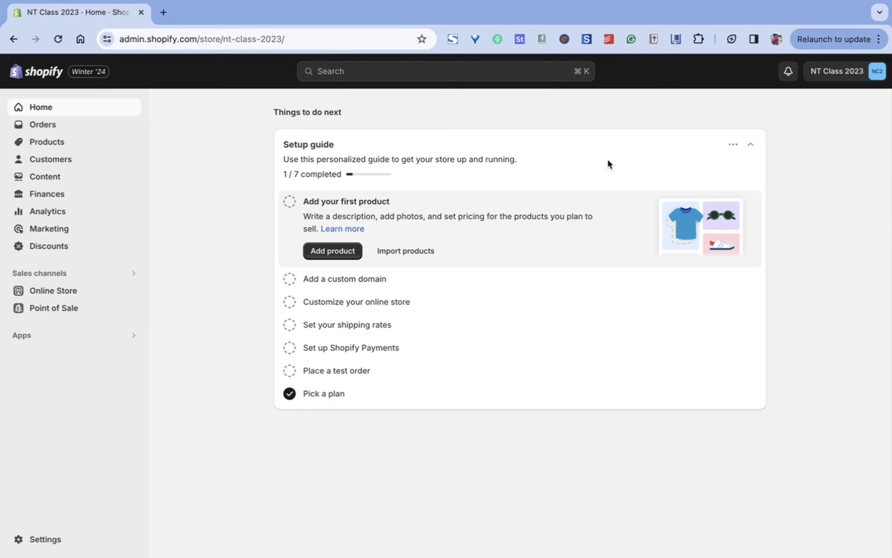
Search the Shopify App Store for "Pre-order W" from the store admin
{"action": "left_click", "coordinate": [481, 75]}
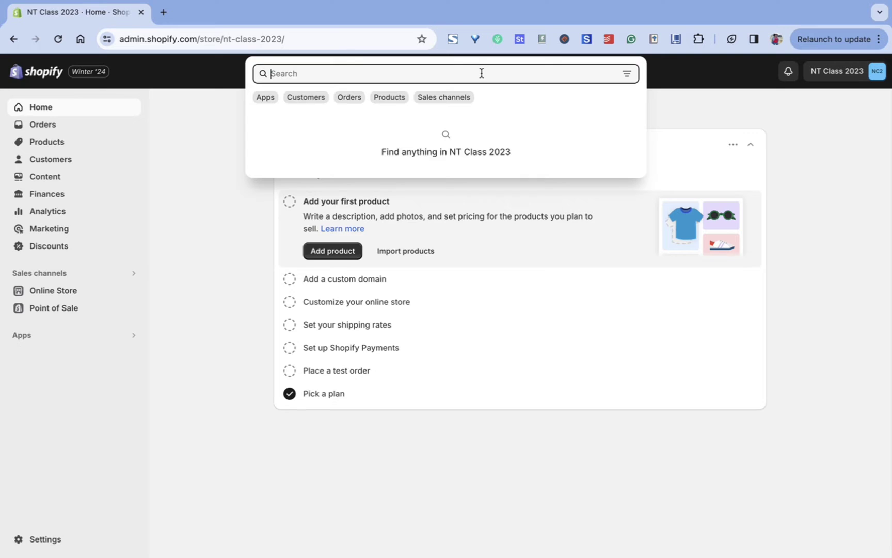
{"action": "type", "text": "P"}
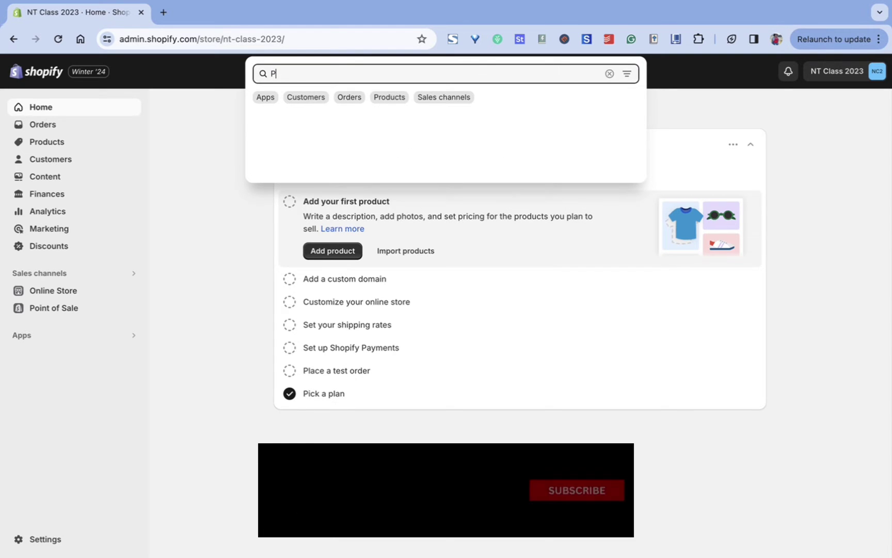
{"action": "type", "text": "re-orde"}
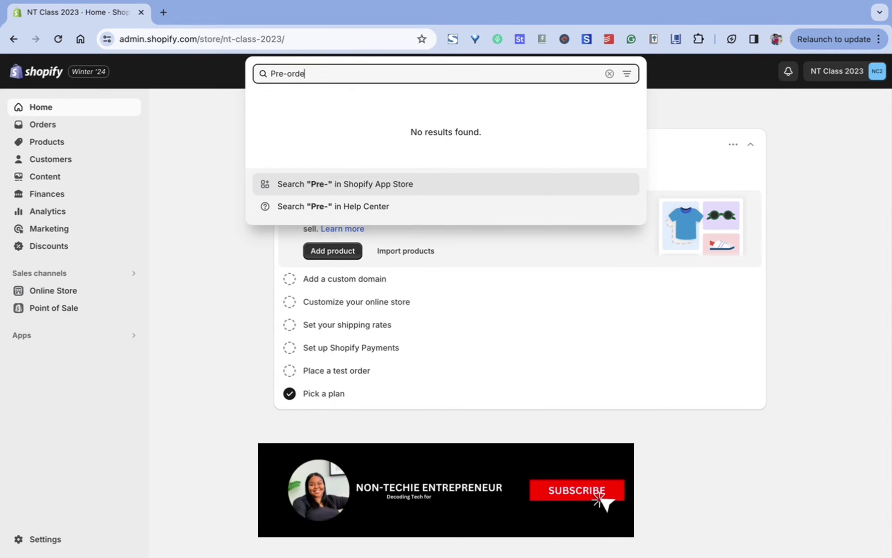
{"action": "type", "text": "r Woo"}
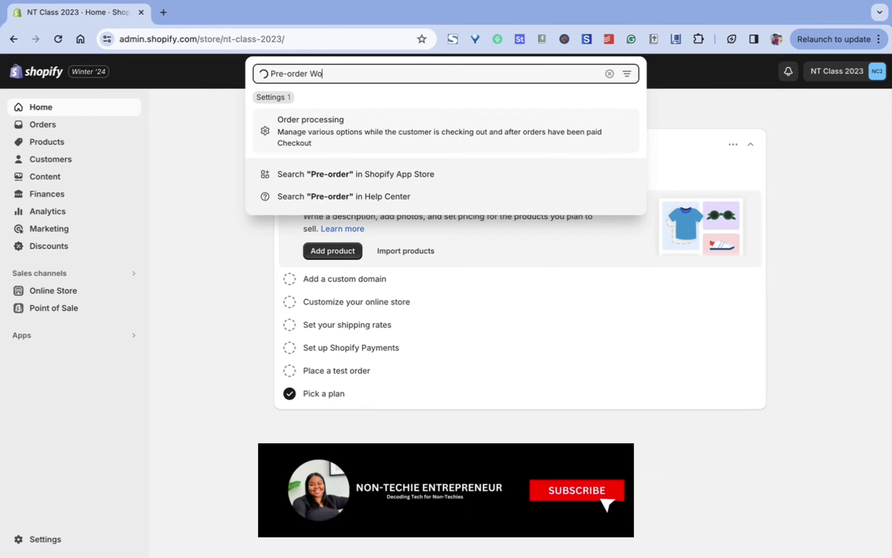
{"action": "key", "text": "Return"}
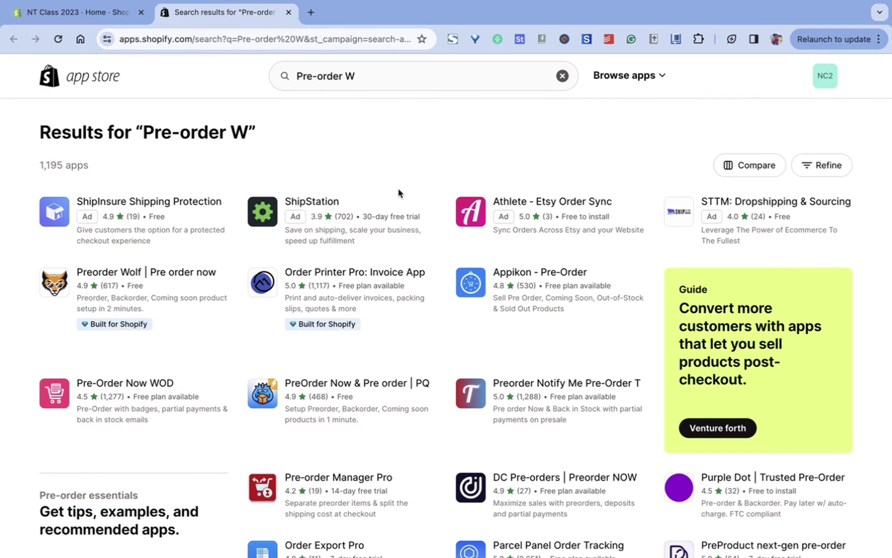
Install the "Preorder Wolf | Pre order now" app from the search results on the store
{"action": "scroll", "coordinate": [398, 193], "scroll_direction": "down", "scroll_amount": 3}
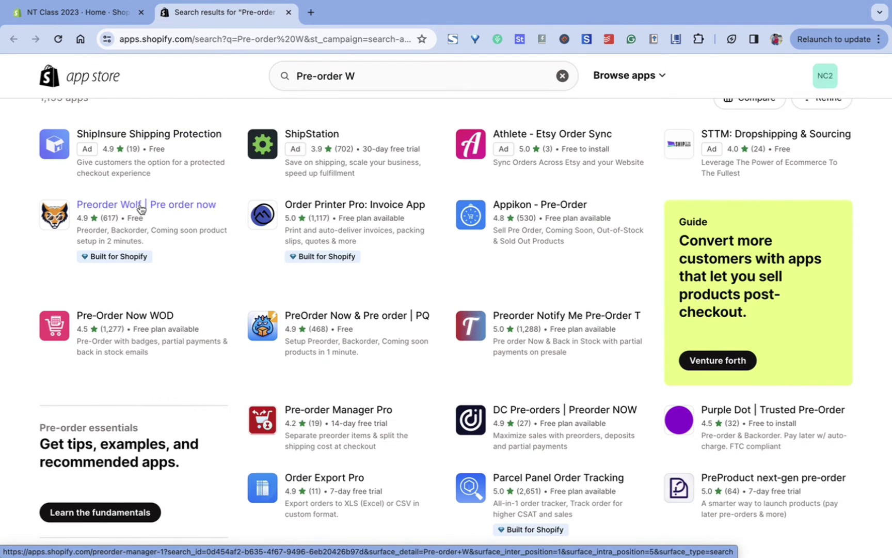
{"action": "left_click", "coordinate": [140, 207]}
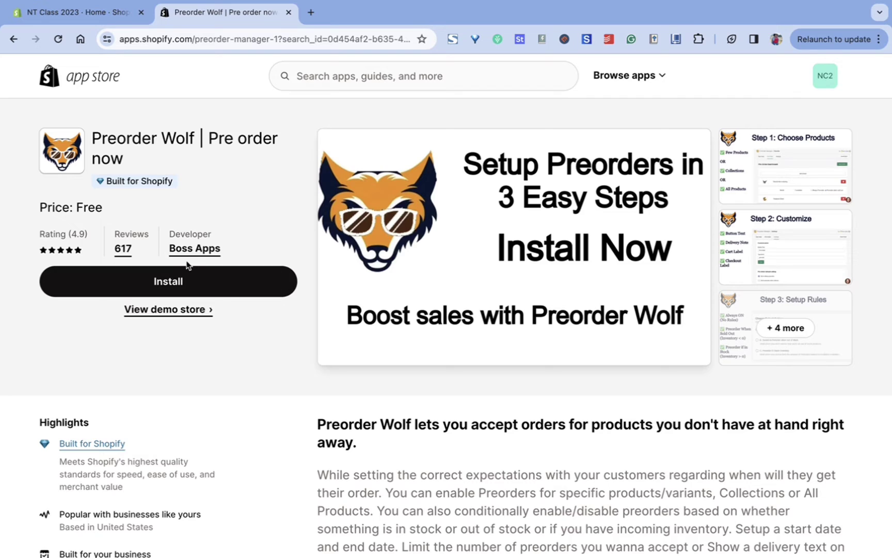
{"action": "left_click", "coordinate": [178, 286]}
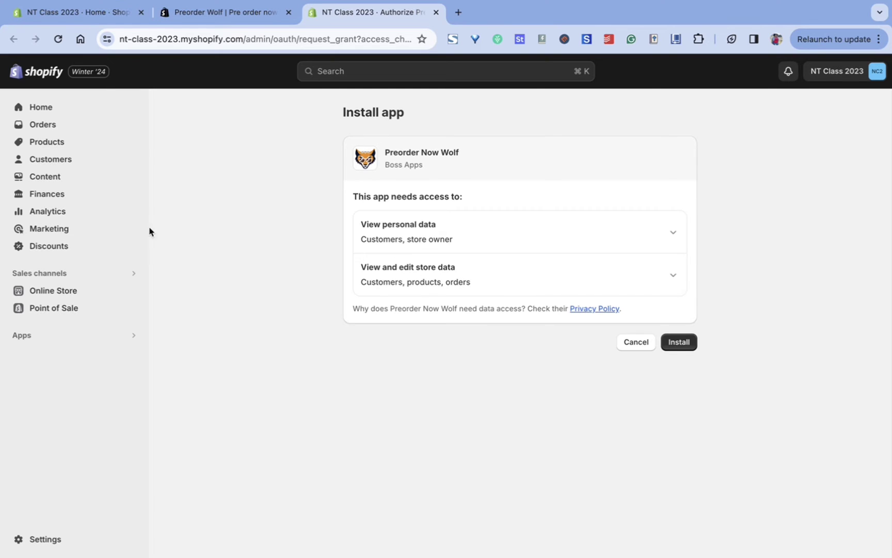
{"action": "left_click", "coordinate": [679, 343]}
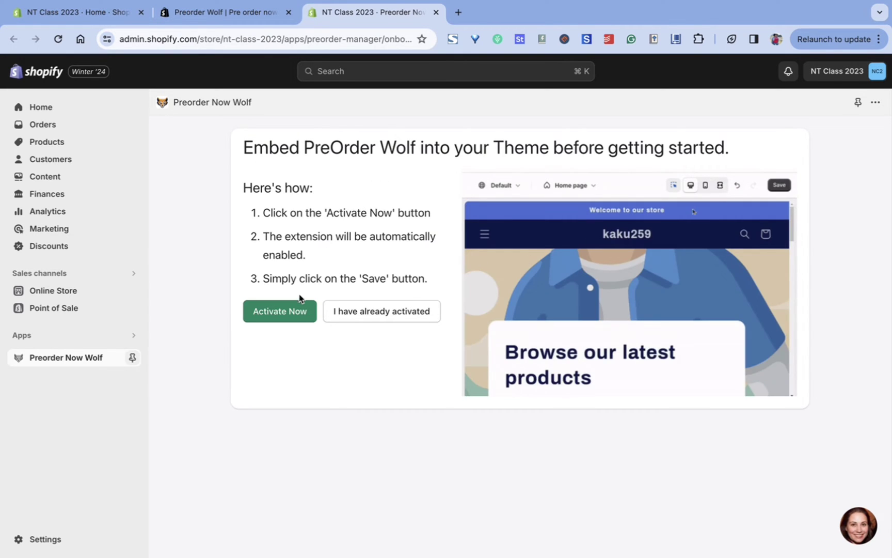
Enable the PreOrder Now PreSale Wolf app embed in the Dawn theme, save it, and declare it already activated in the app's onboarding
{"action": "left_click", "coordinate": [290, 315]}
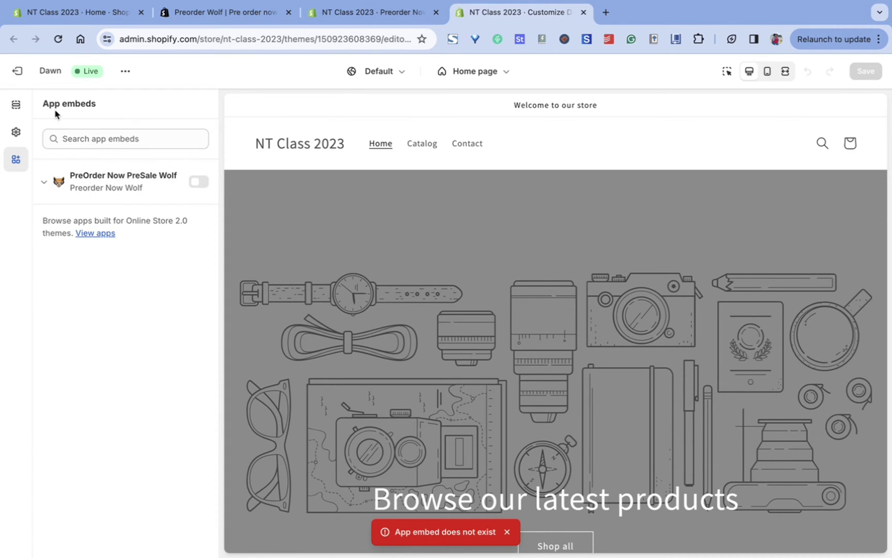
{"action": "left_click", "coordinate": [199, 181]}
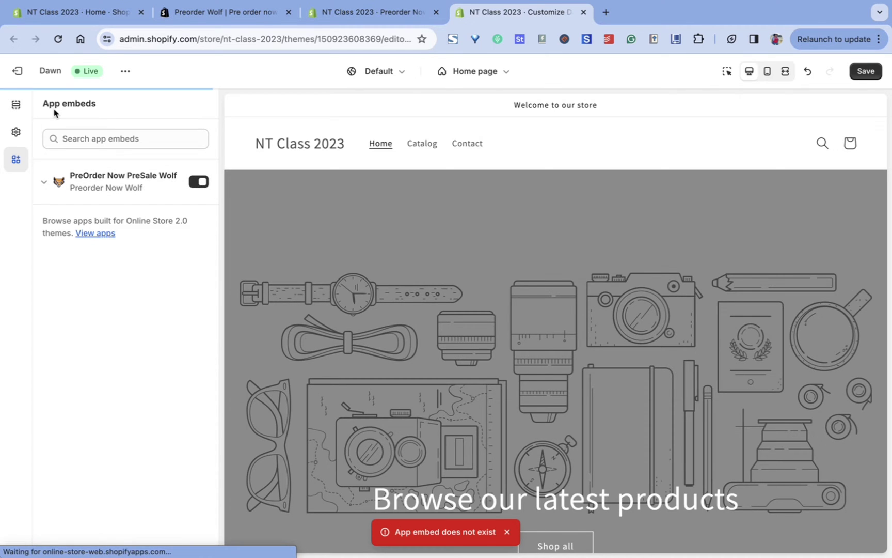
{"action": "left_click", "coordinate": [872, 72]}
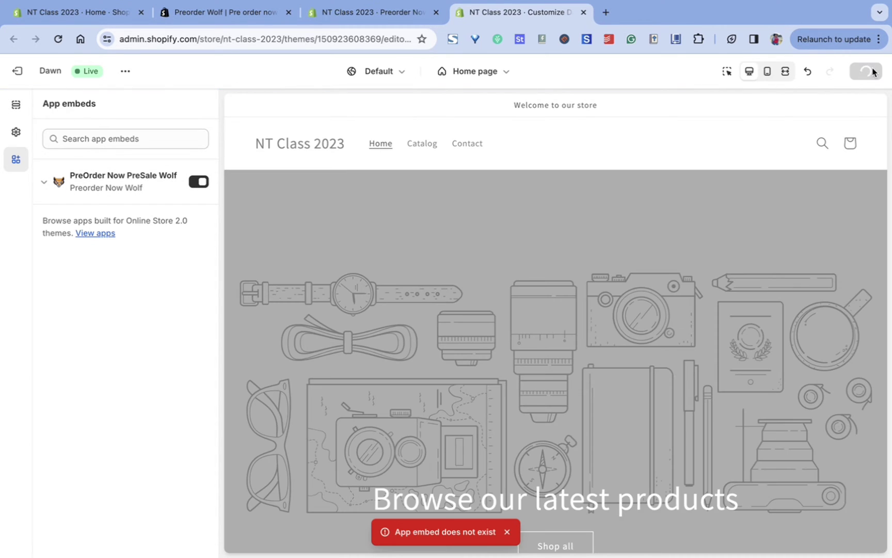
{"action": "left_click", "coordinate": [395, 15]}
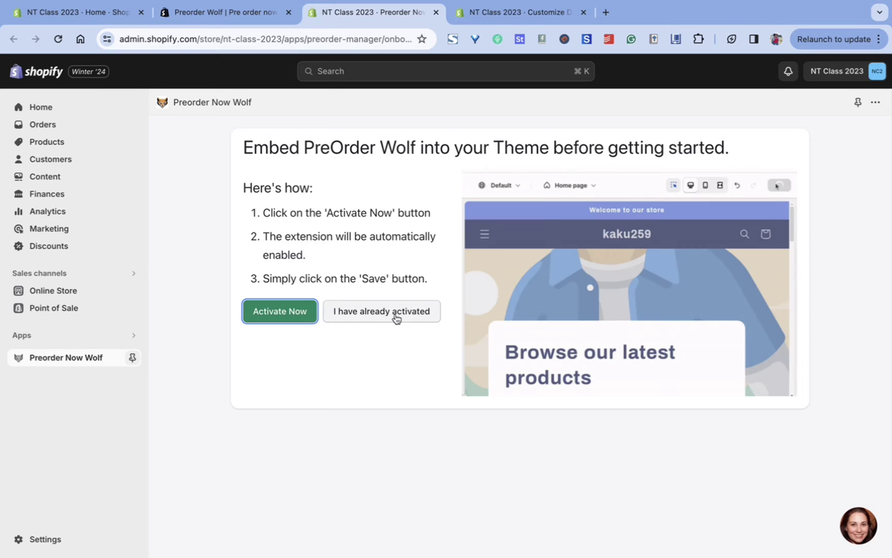
{"action": "left_click", "coordinate": [396, 316]}
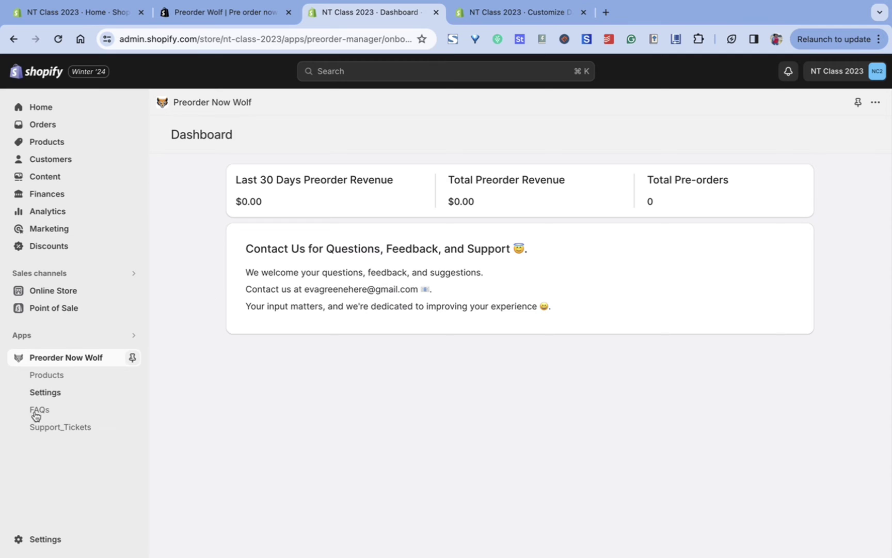
Add Test product to the app's preorder products and choose Always Preorder as its rule
{"action": "left_click", "coordinate": [42, 382]}
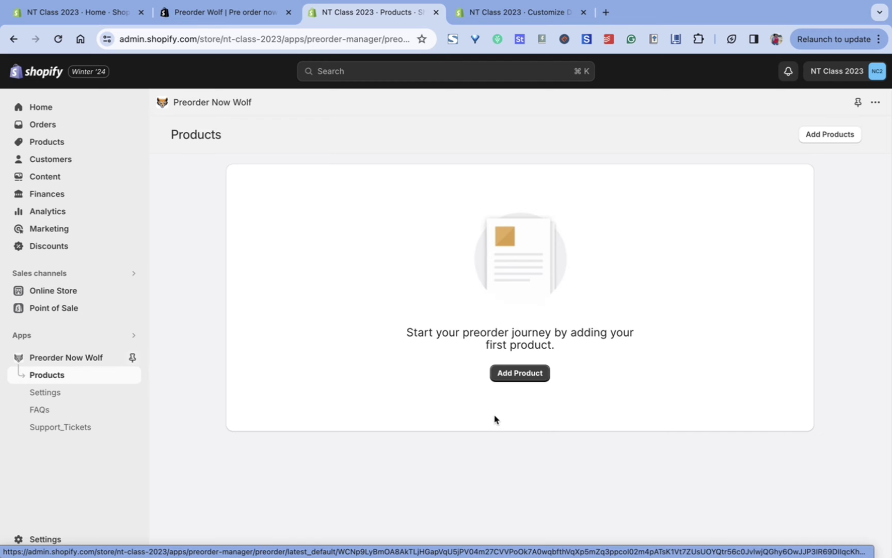
{"action": "left_click", "coordinate": [522, 378]}
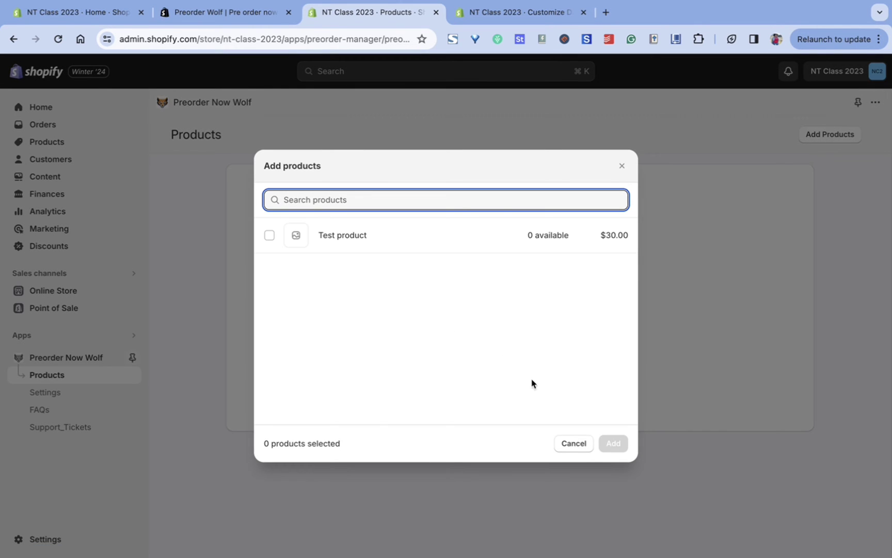
{"action": "left_click", "coordinate": [270, 235]}
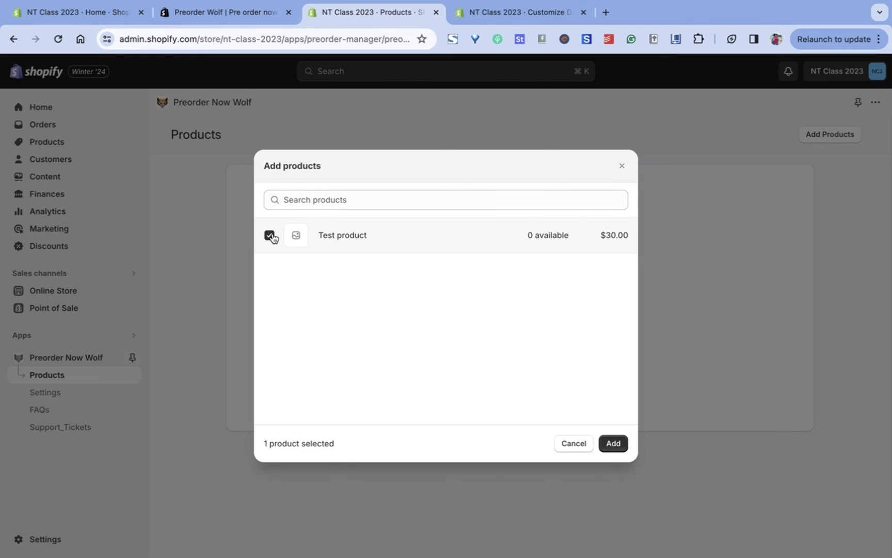
{"action": "left_click", "coordinate": [612, 444]}
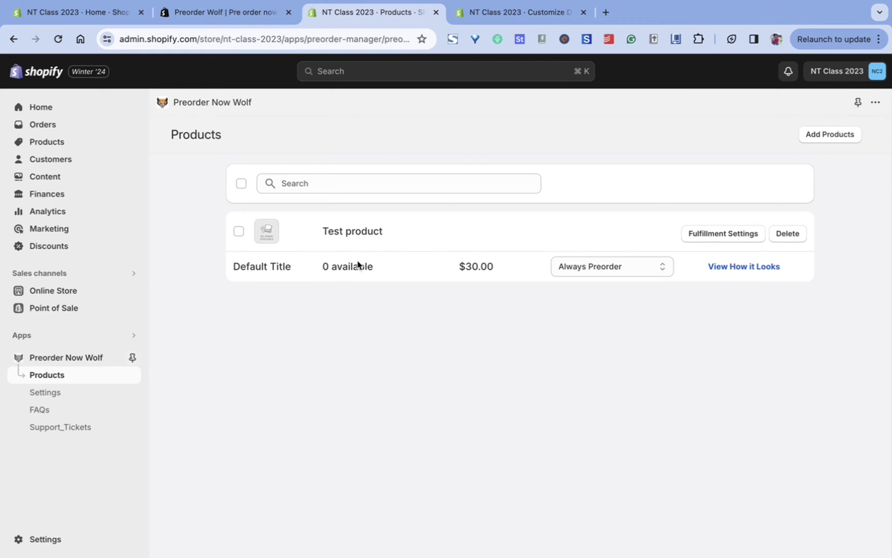
{"action": "left_click", "coordinate": [636, 262]}
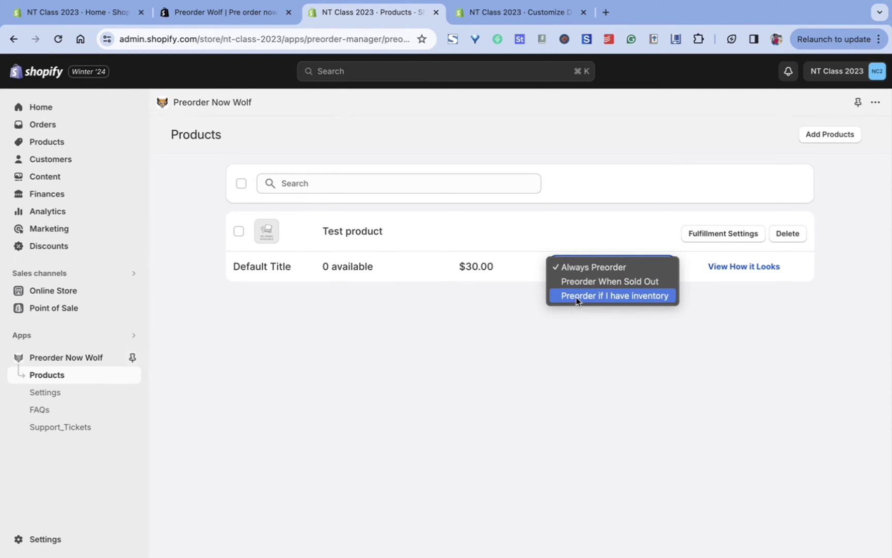
{"action": "left_click", "coordinate": [620, 268]}
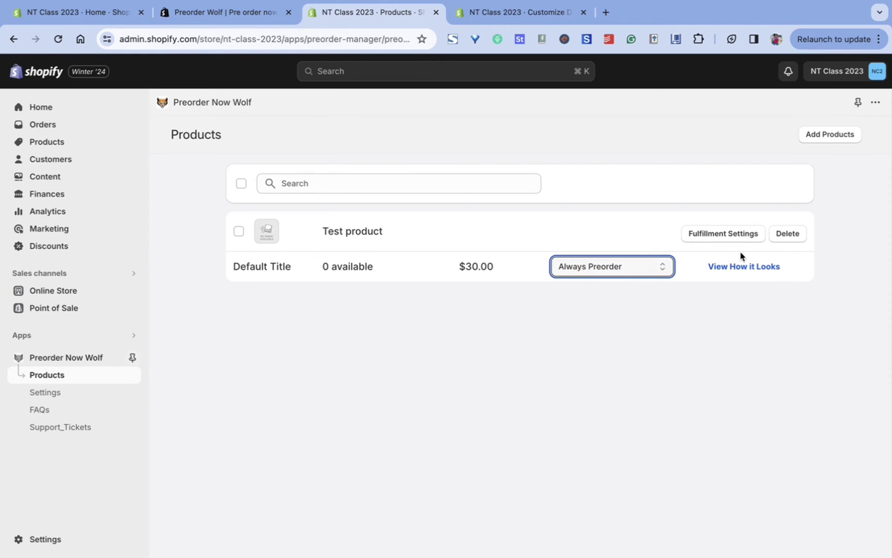
In Test product's fulfillment settings, set the fulfillment trigger to Exact Time with the date 04/01/2024
{"action": "left_click", "coordinate": [740, 231]}
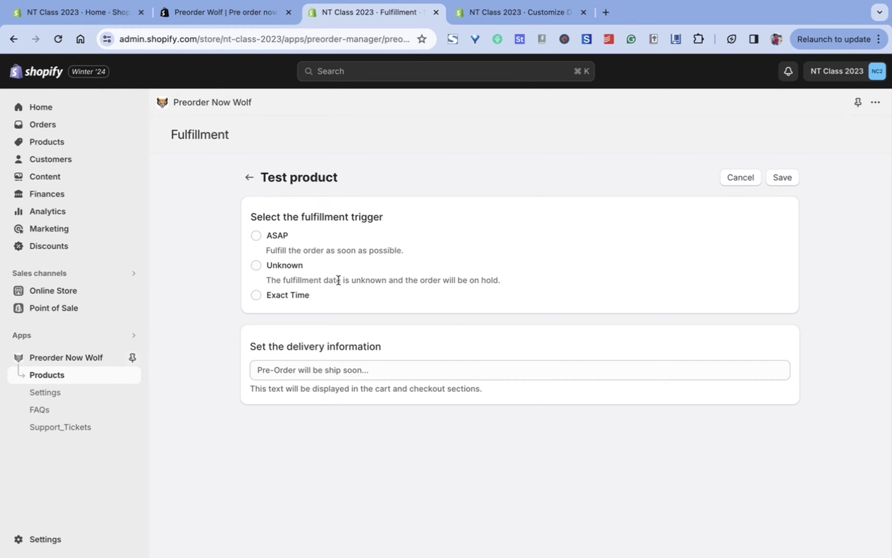
{"action": "left_click", "coordinate": [256, 294]}
{"action": "left_click", "coordinate": [285, 318]}
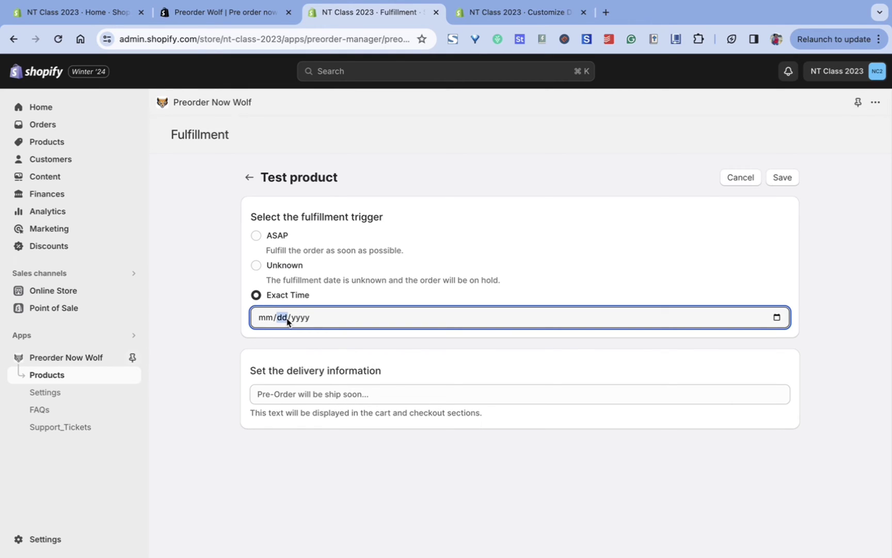
{"action": "left_click", "coordinate": [266, 322]}
{"action": "type", "text": "04/01/20"}
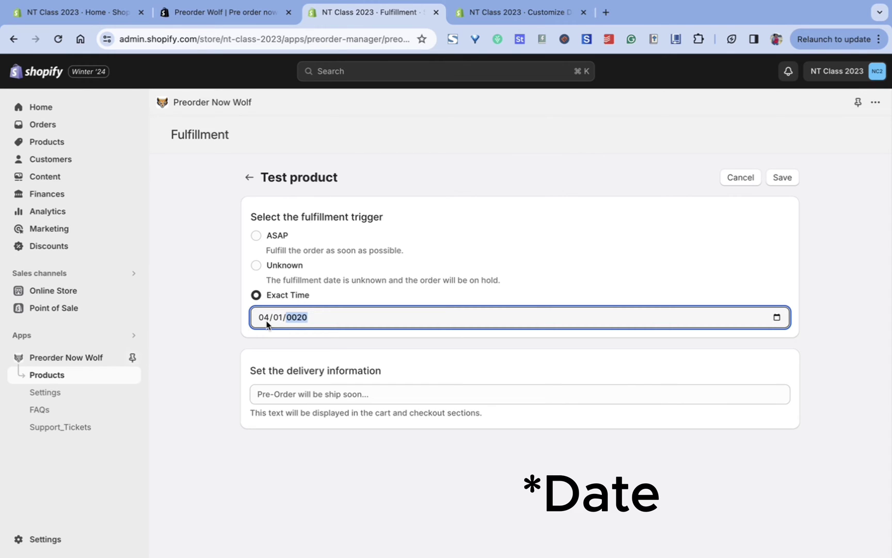
{"action": "type", "text": "24"}
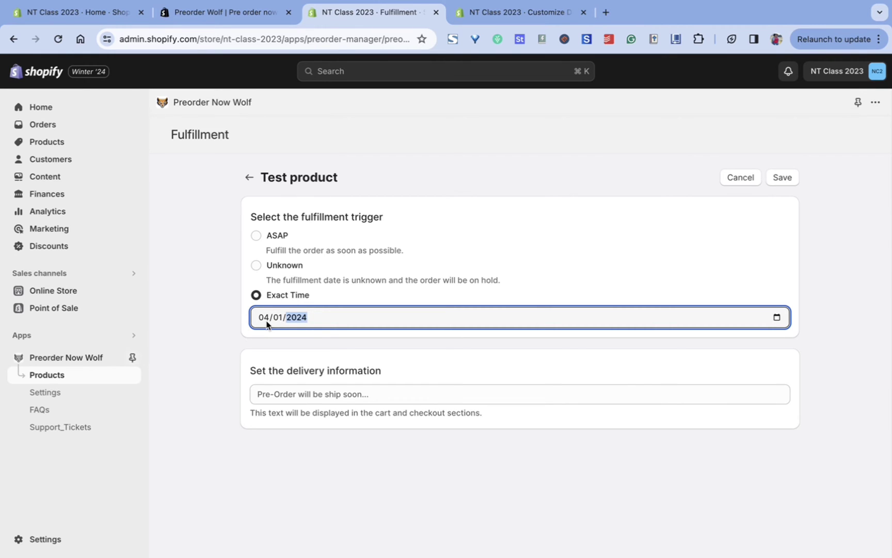
{"action": "left_click", "coordinate": [356, 341]}
Set the delivery information to "Pre-Order Ships april 1st 2024", save the fulfillment settings, and return to the product list
{"action": "left_click", "coordinate": [344, 392]}
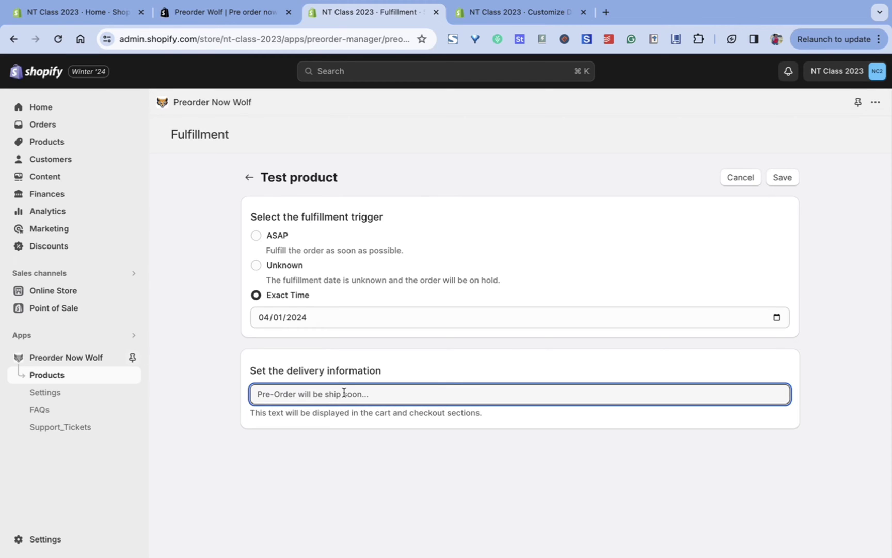
{"action": "type", "text": "Pre-Order Ships april 1st 2024"}
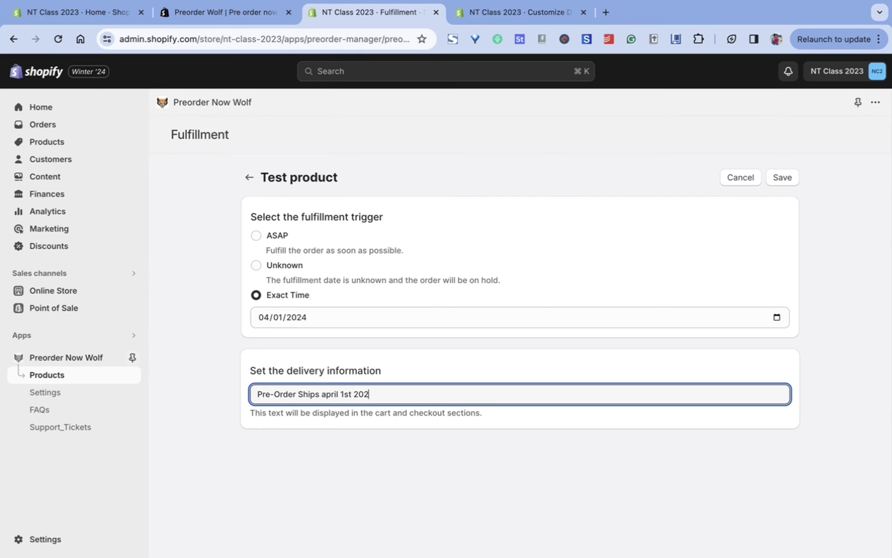
{"action": "left_click", "coordinate": [785, 178]}
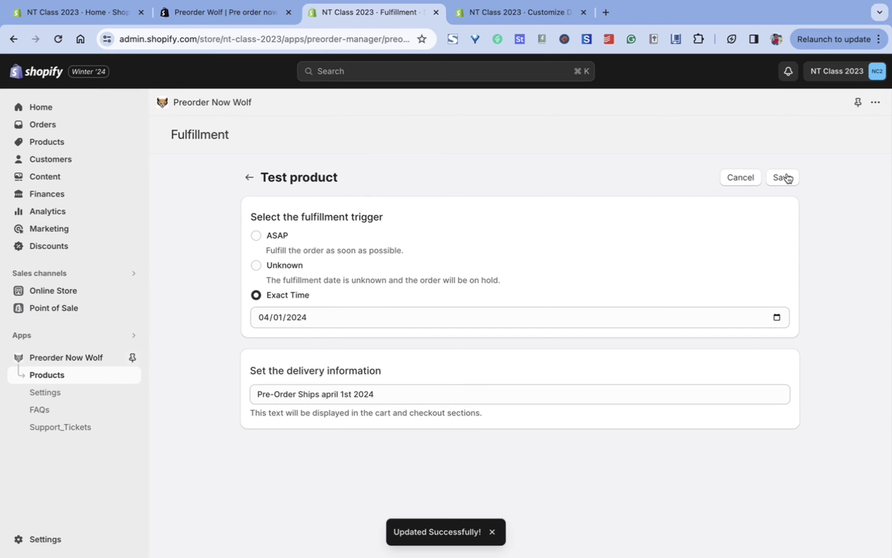
{"action": "left_click", "coordinate": [248, 179]}
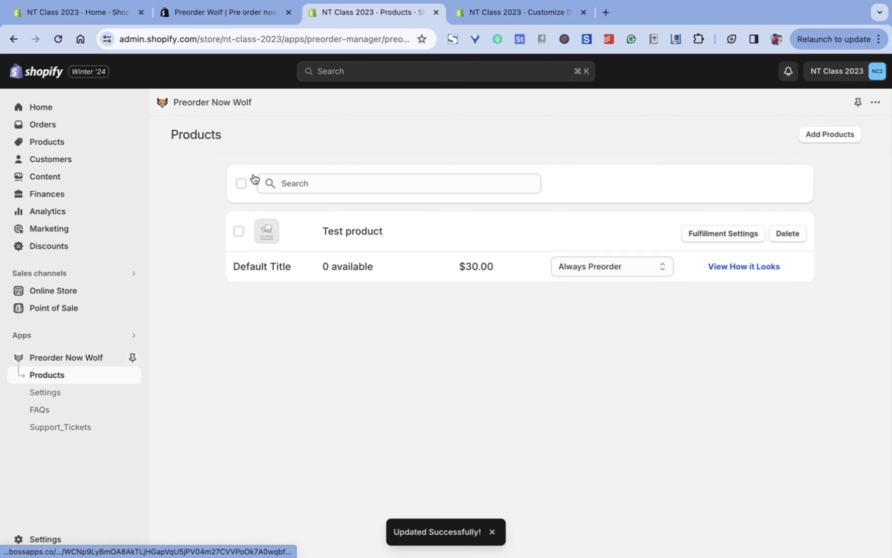
Preview Test product in the storefront, pre-order one unit, and check the delivery text in the cart notification
{"action": "left_click", "coordinate": [772, 268]}
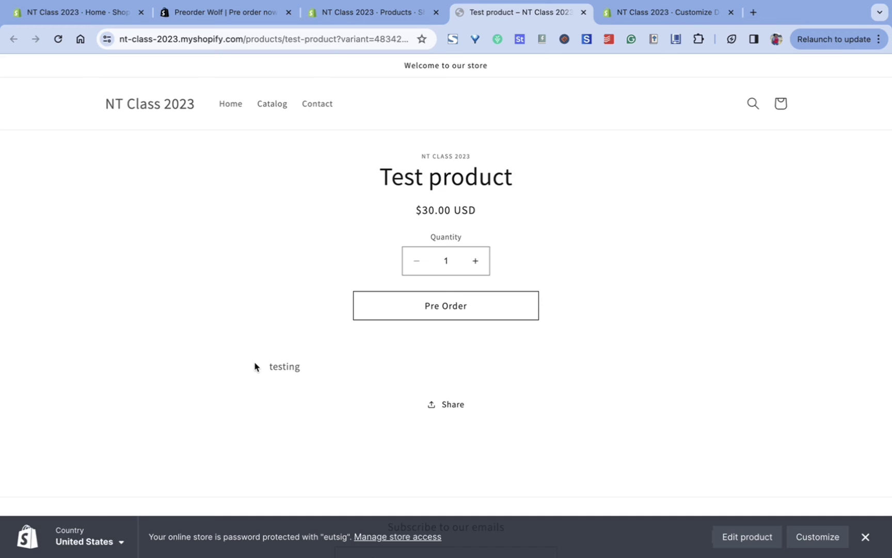
{"action": "left_click_drag", "start_coordinate": [253, 364], "coordinate": [350, 372]}
{"action": "scroll", "coordinate": [350, 372], "scroll_direction": "down", "scroll_amount": 3}
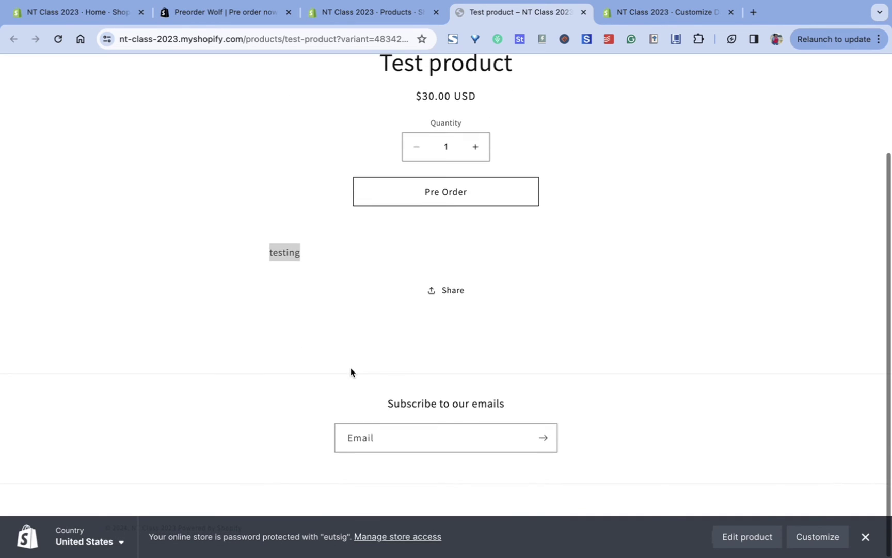
{"action": "scroll", "coordinate": [351, 372], "scroll_direction": "up", "scroll_amount": 3}
{"action": "left_click", "coordinate": [445, 309]}
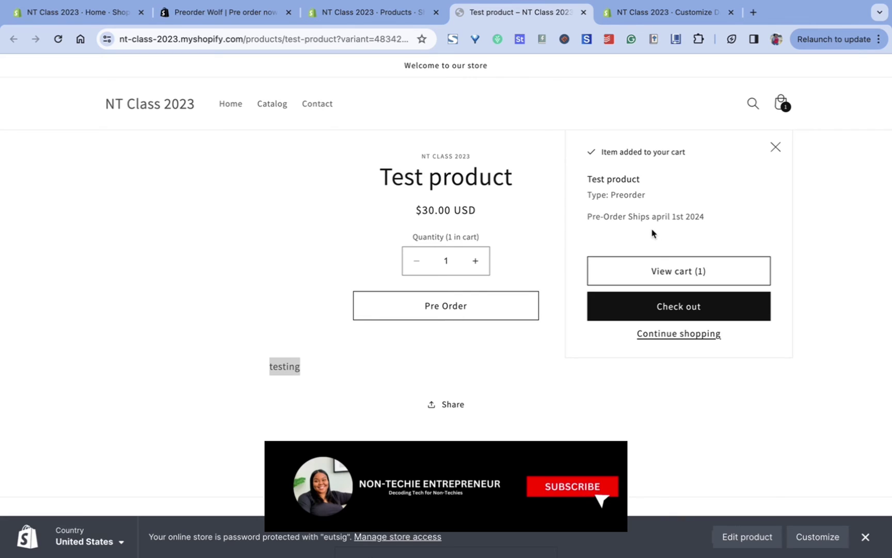
{"action": "left_click_drag", "start_coordinate": [586, 215], "coordinate": [707, 216]}
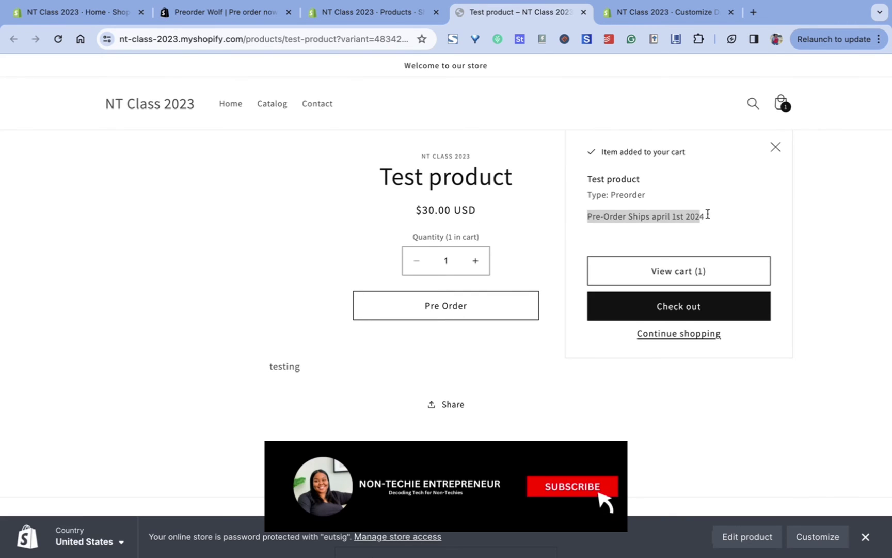
View the full shopping cart and examine the preorder type and shipping text under Test product
{"action": "left_click", "coordinate": [720, 280]}
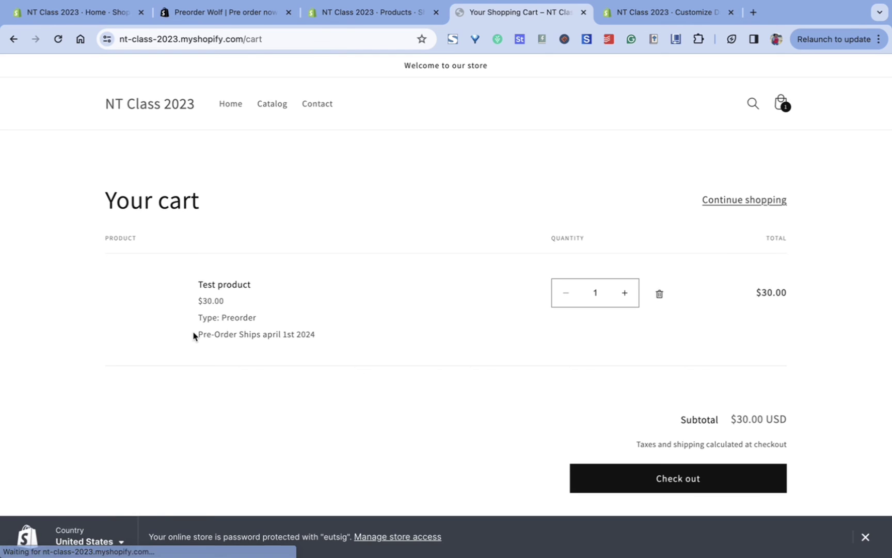
{"action": "left_click_drag", "start_coordinate": [198, 333], "coordinate": [177, 318]}
{"action": "left_click", "coordinate": [325, 329]}
Return to the Preorder Now Wolf product list, select Test product to examine the bulk preorder setting options, and clear the selection
{"action": "left_click", "coordinate": [391, 17]}
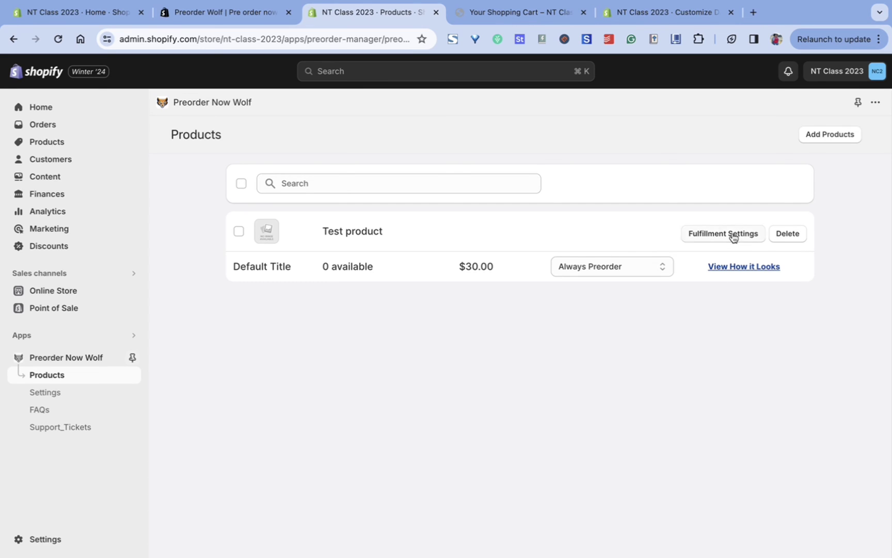
{"action": "left_click", "coordinate": [239, 231]}
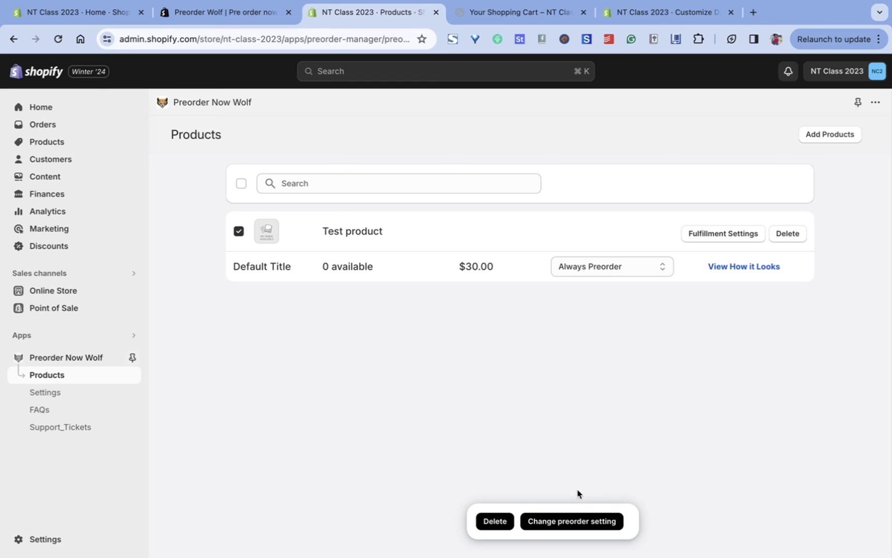
{"action": "left_click", "coordinate": [583, 520]}
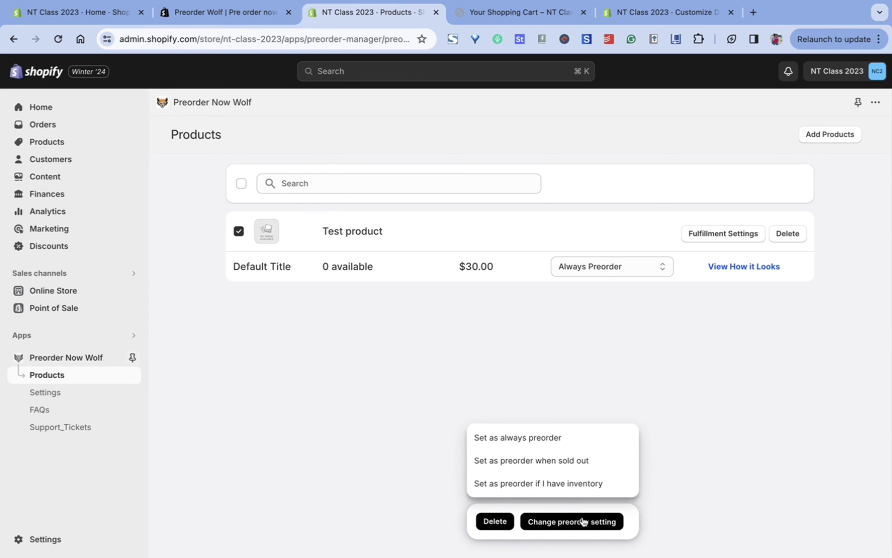
{"action": "left_click", "coordinate": [583, 521]}
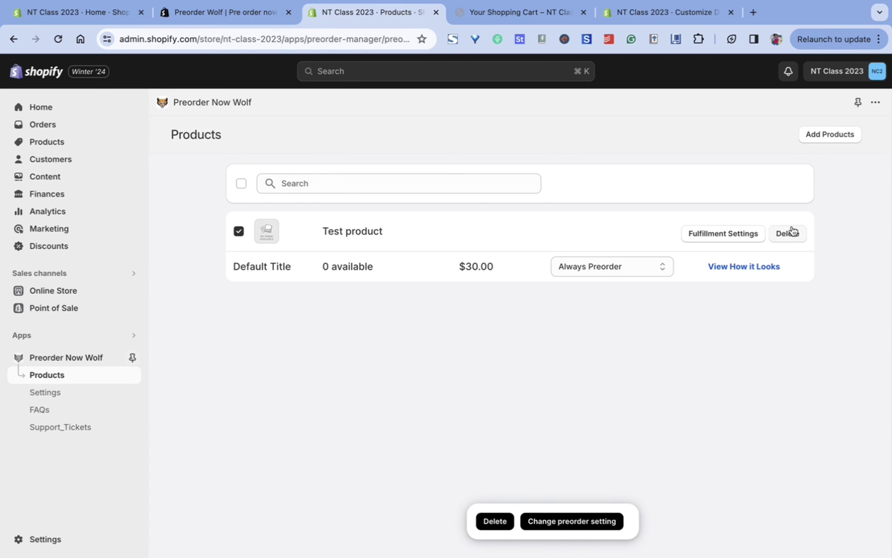
{"action": "left_click", "coordinate": [238, 231]}
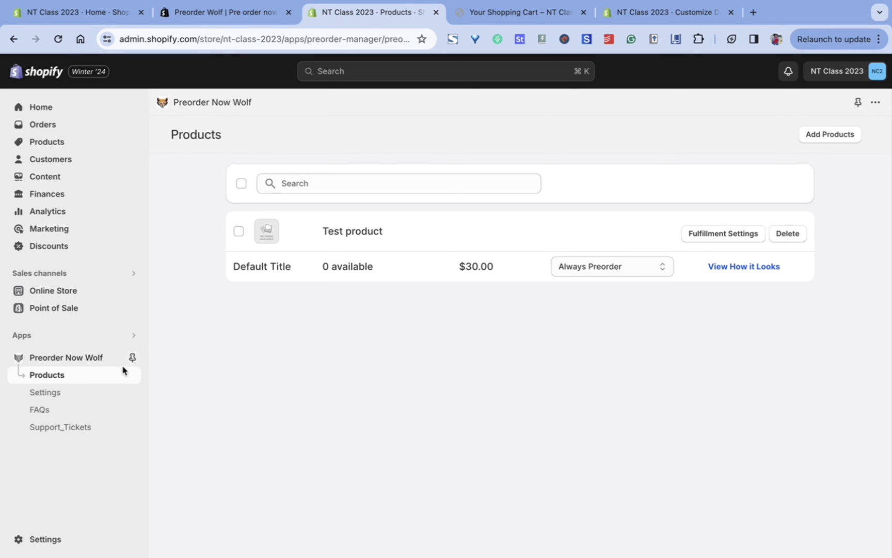
Examine the preorder app's settings for button text, delivery info and the default preorder rule
{"action": "left_click", "coordinate": [72, 396]}
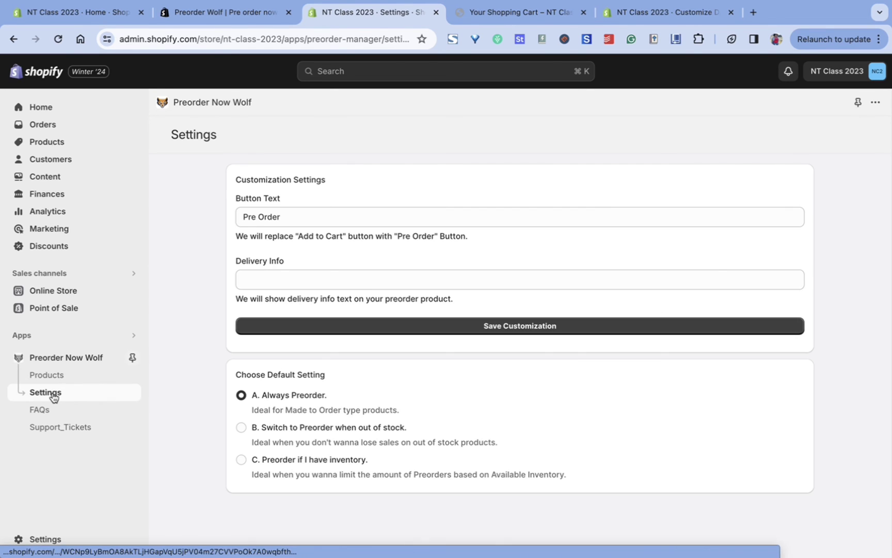
{"action": "left_click_drag", "start_coordinate": [342, 217], "coordinate": [218, 219]}
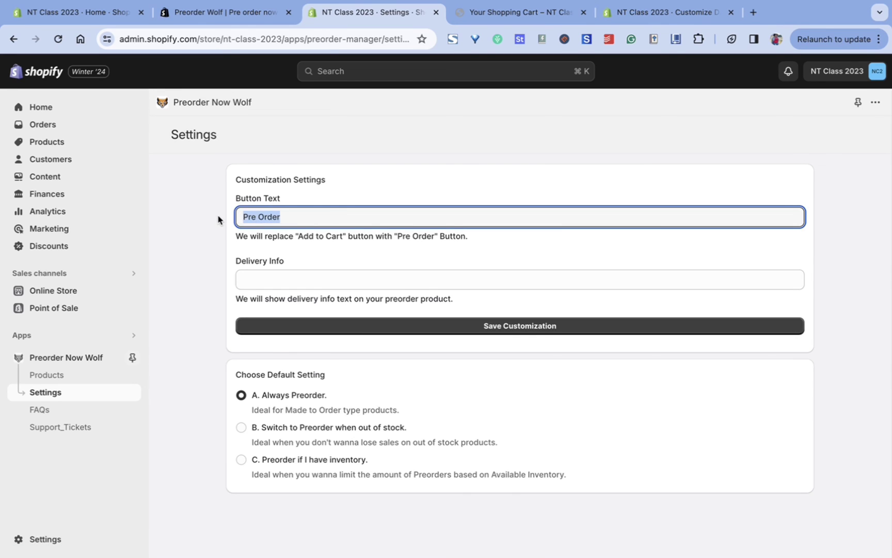
{"action": "left_click", "coordinate": [291, 279]}
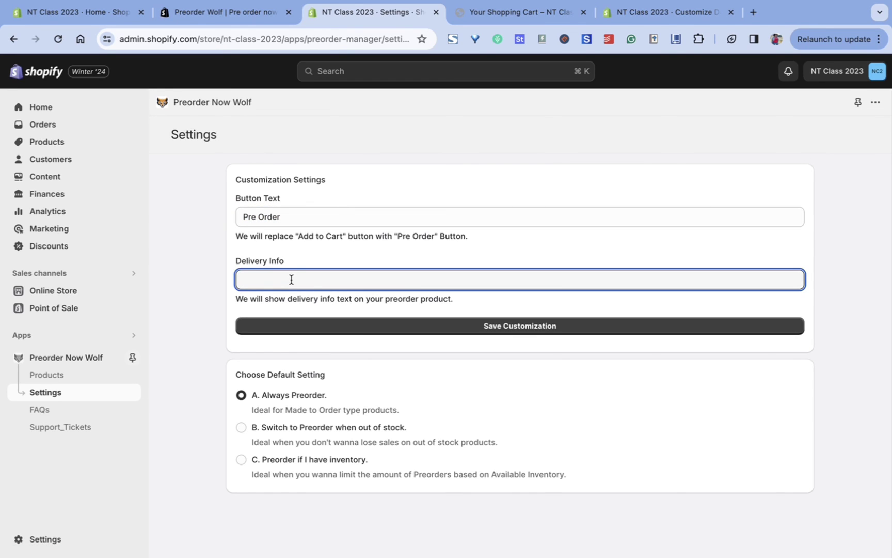
{"action": "scroll", "coordinate": [418, 411], "scroll_direction": "down", "scroll_amount": 1}
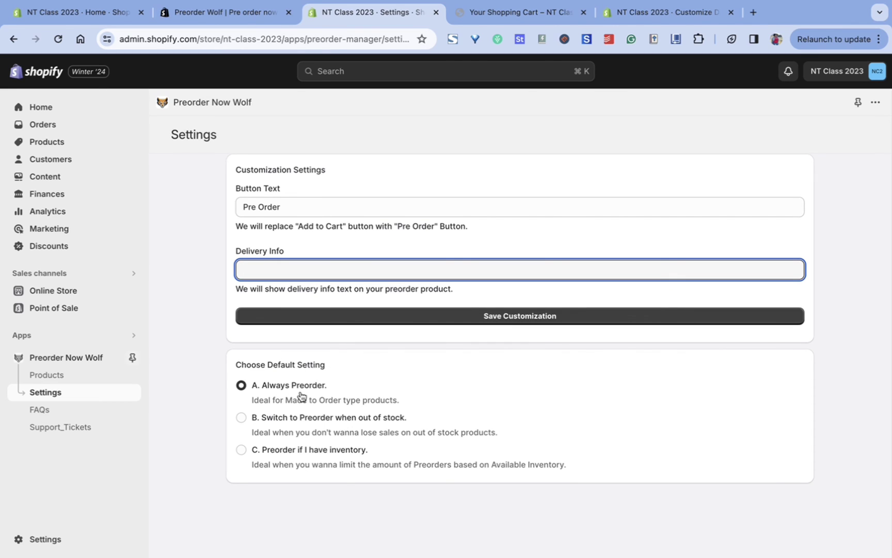
Review the app's FAQs, including the answer about pages other than the product page, and its support ticket page, ending at the product list
{"action": "left_click", "coordinate": [82, 413]}
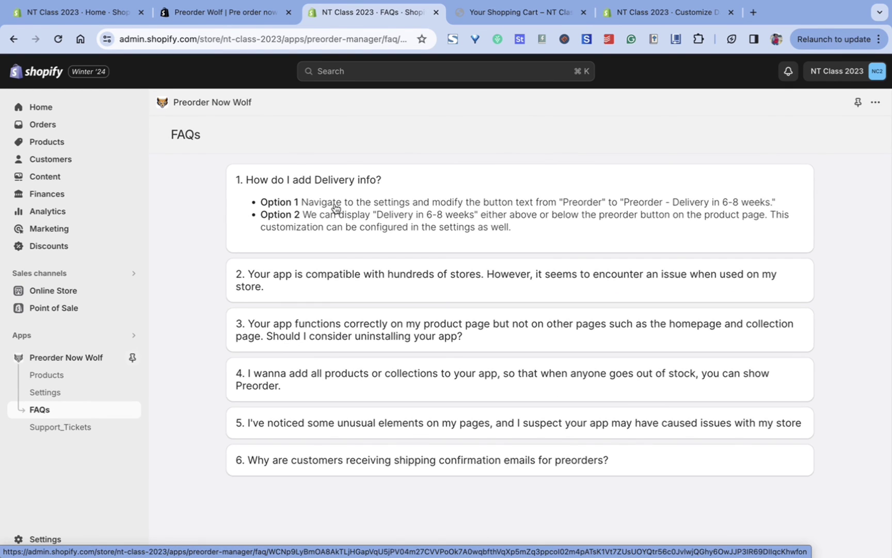
{"action": "left_click", "coordinate": [348, 335]}
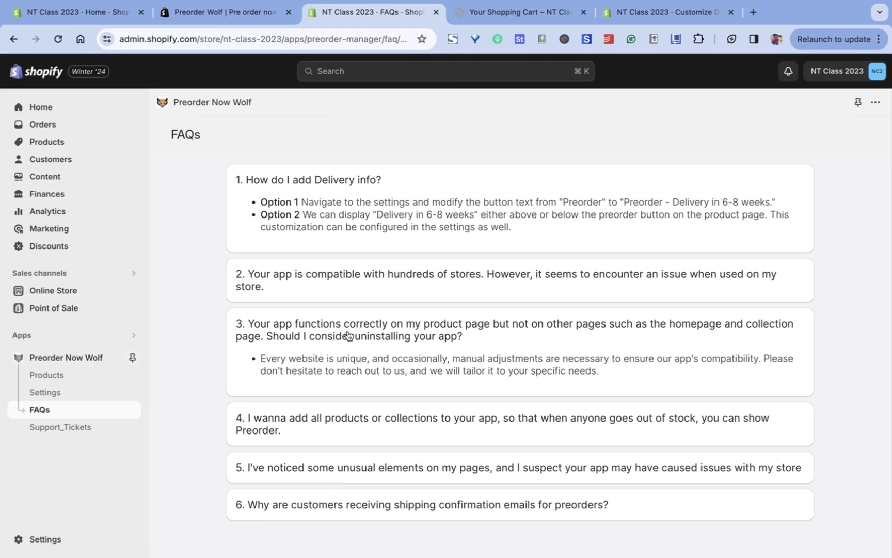
{"action": "left_click", "coordinate": [320, 333]}
{"action": "left_click", "coordinate": [78, 429]}
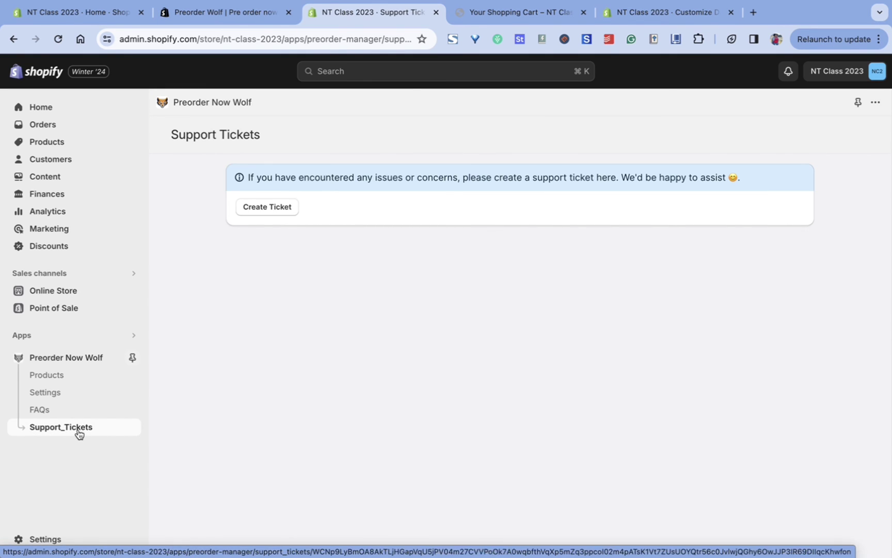
{"action": "left_click", "coordinate": [72, 378]}
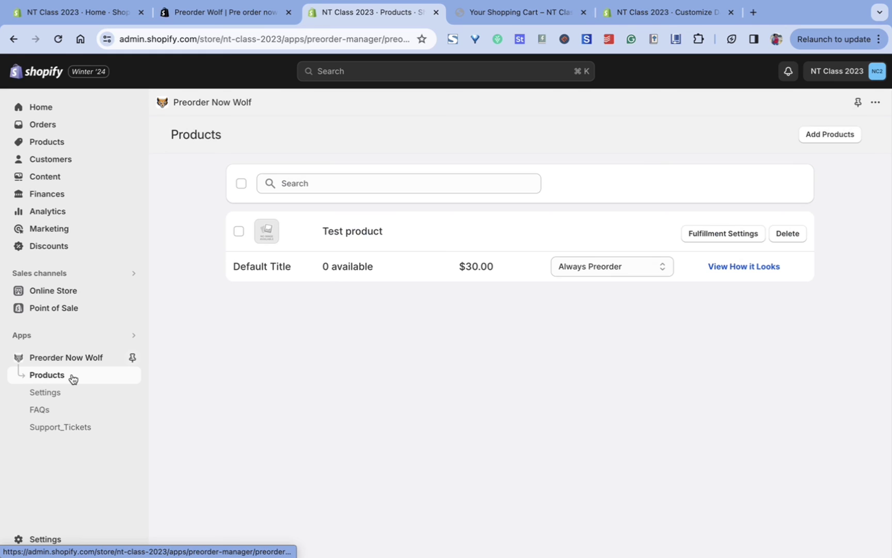